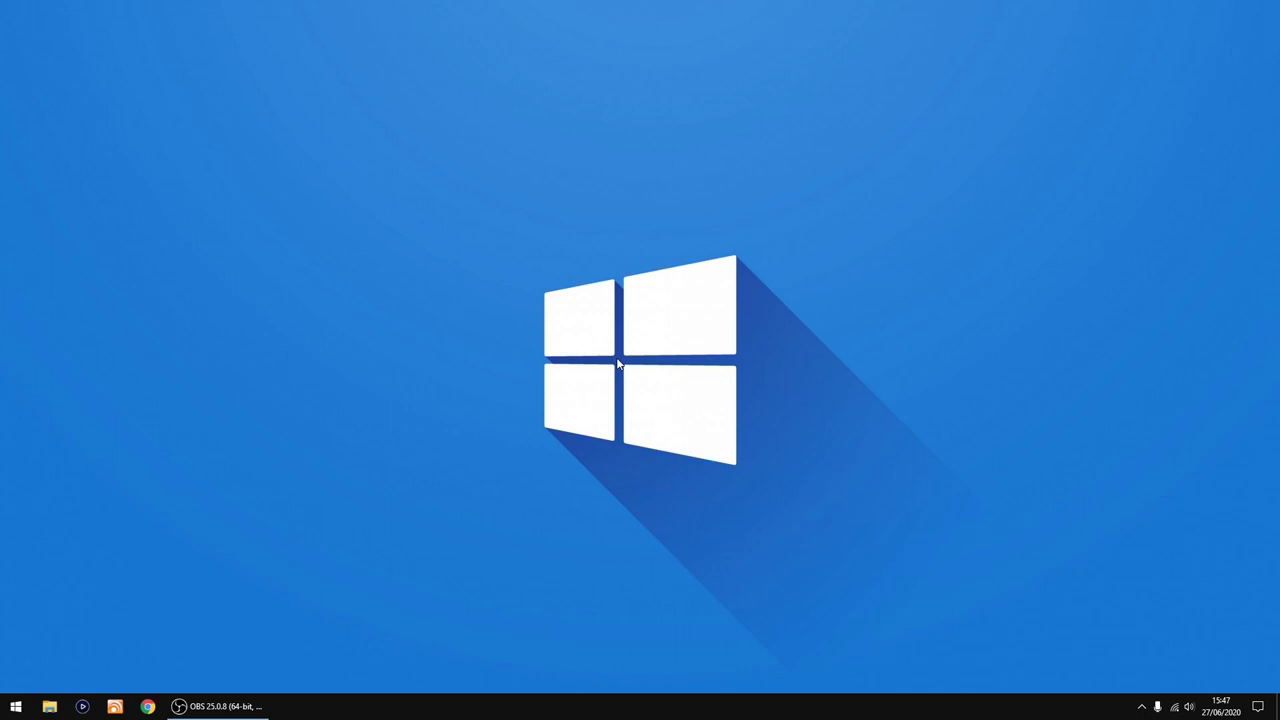
Launch Rename My TV Series and review its preferences for finding shows, filename format and renaming files
click(16, 706)
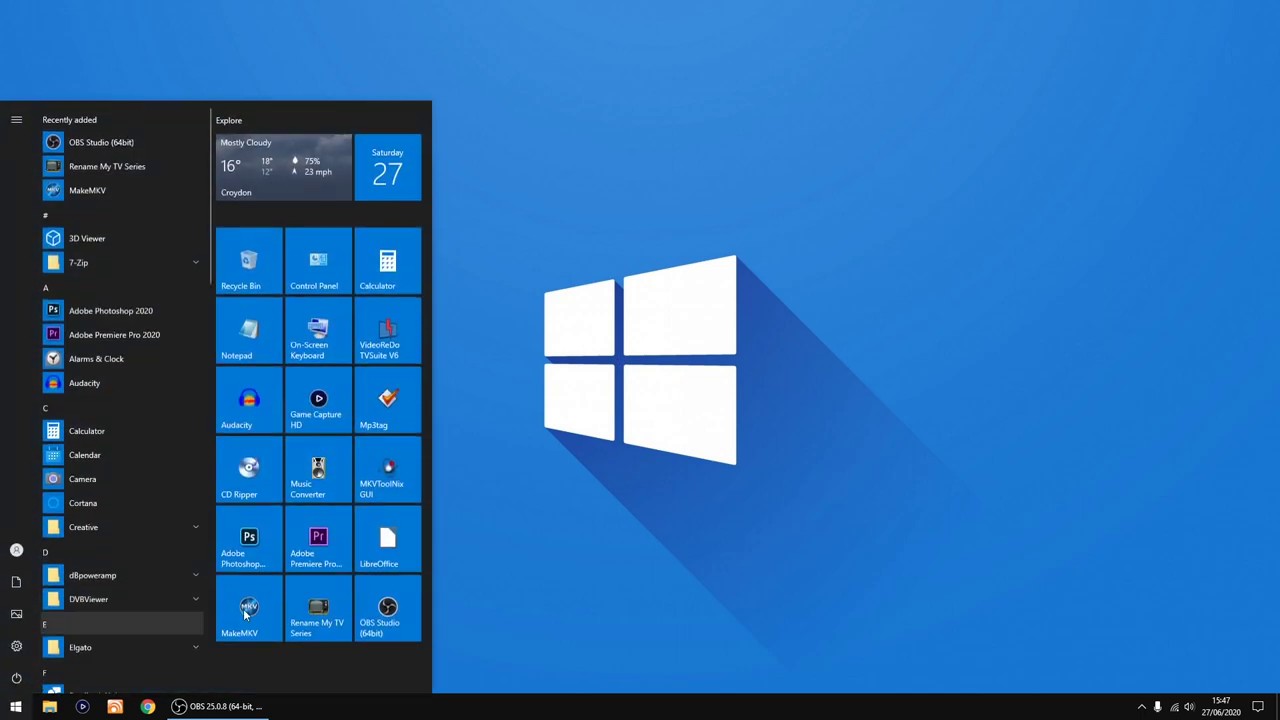
click(318, 610)
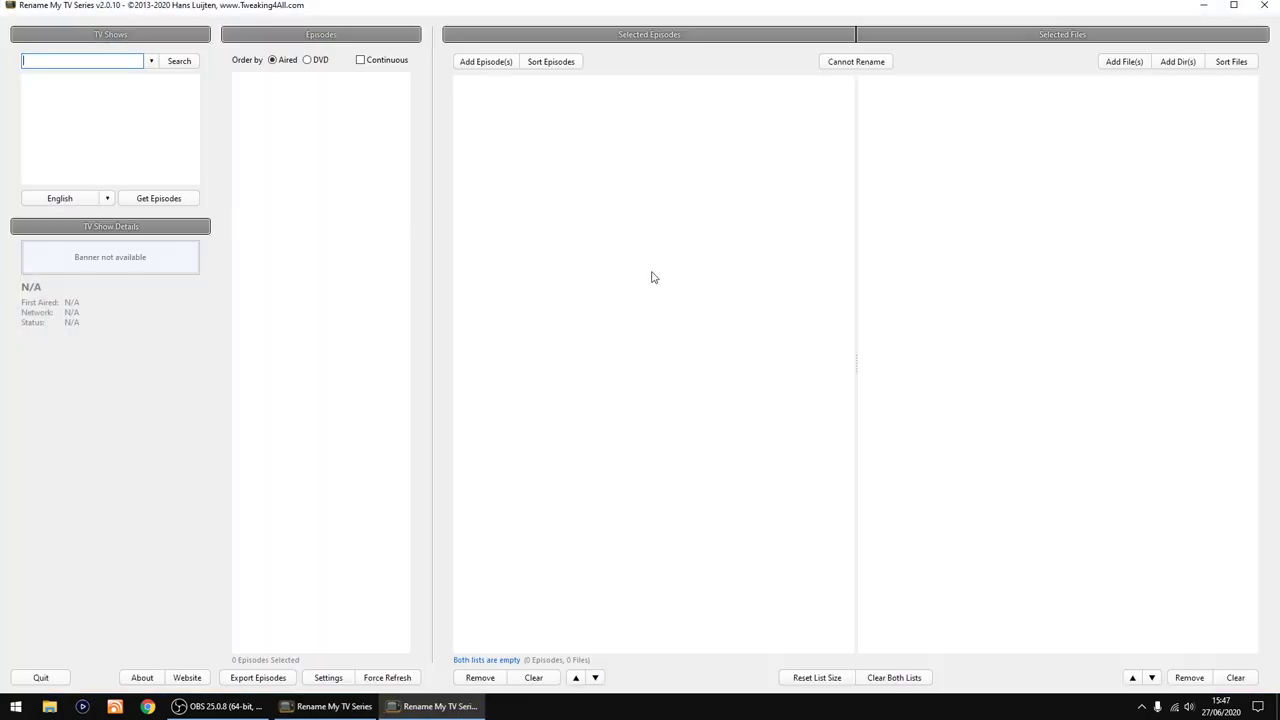
click(329, 678)
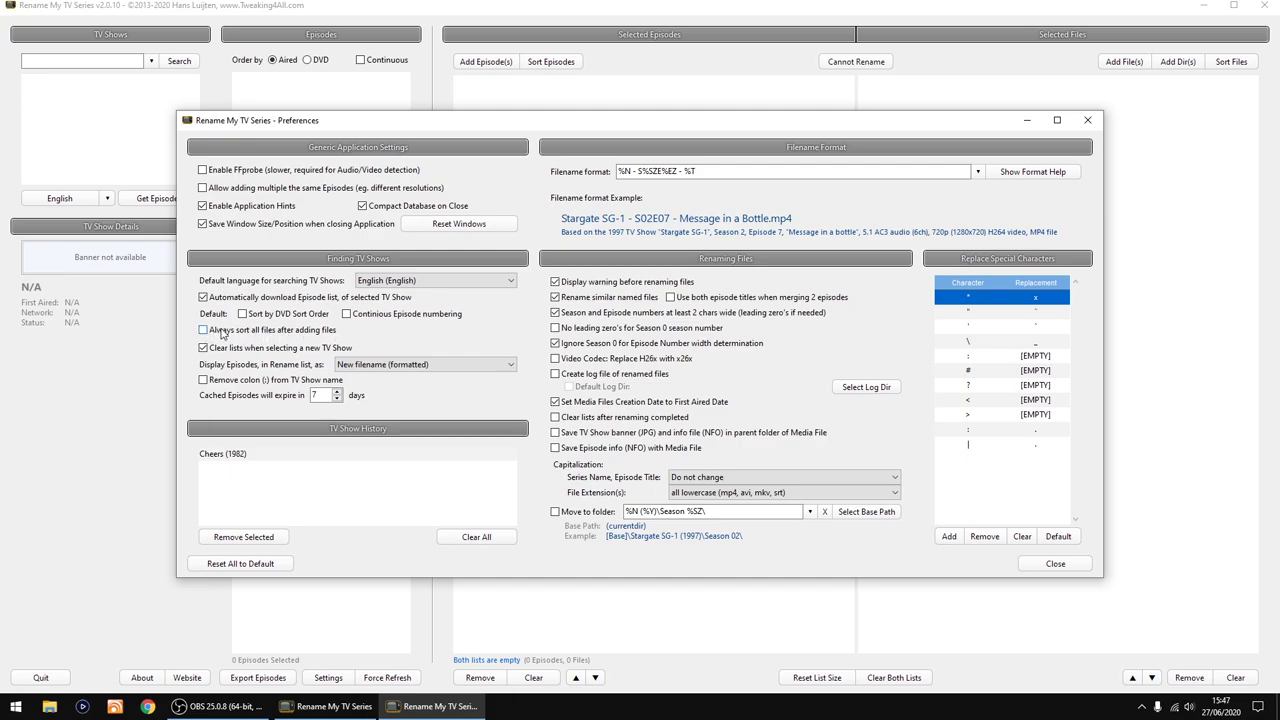
mouse_move(222, 333)
click(1050, 565)
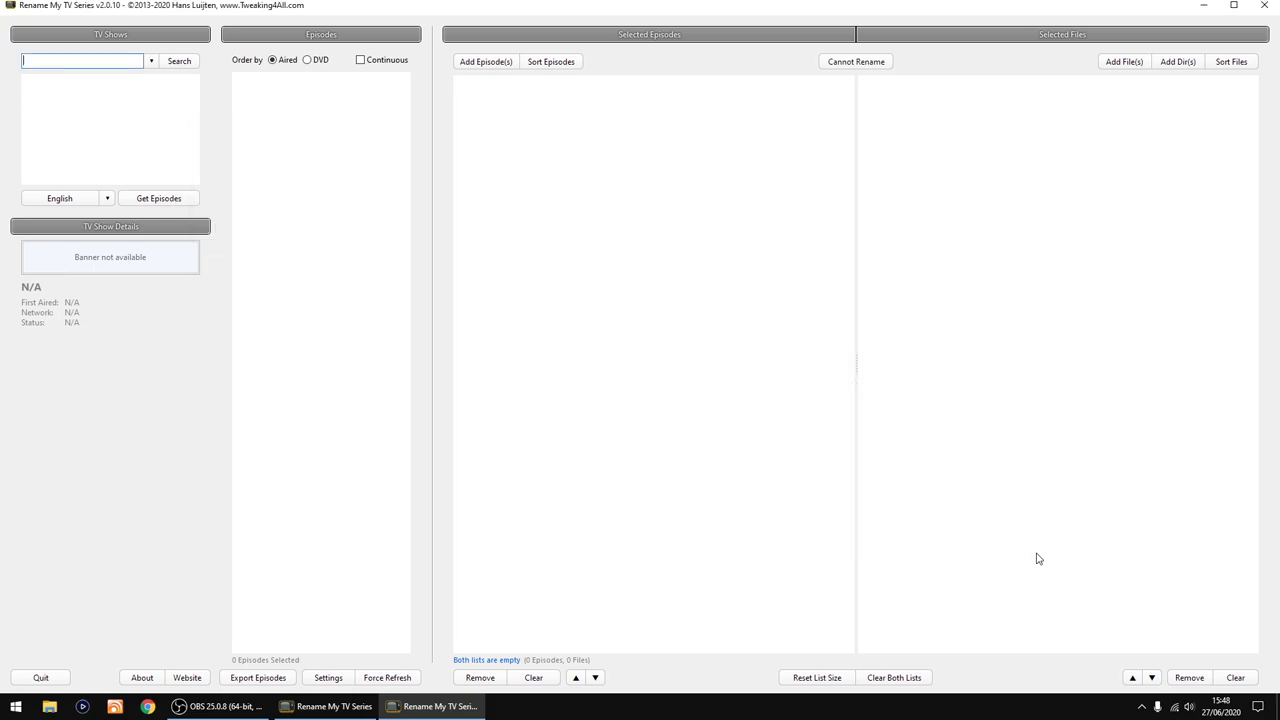
Load the episode list for Cheers from the recent searches and add all Season 04 episodes to the selected episodes
click(149, 61)
click(82, 65)
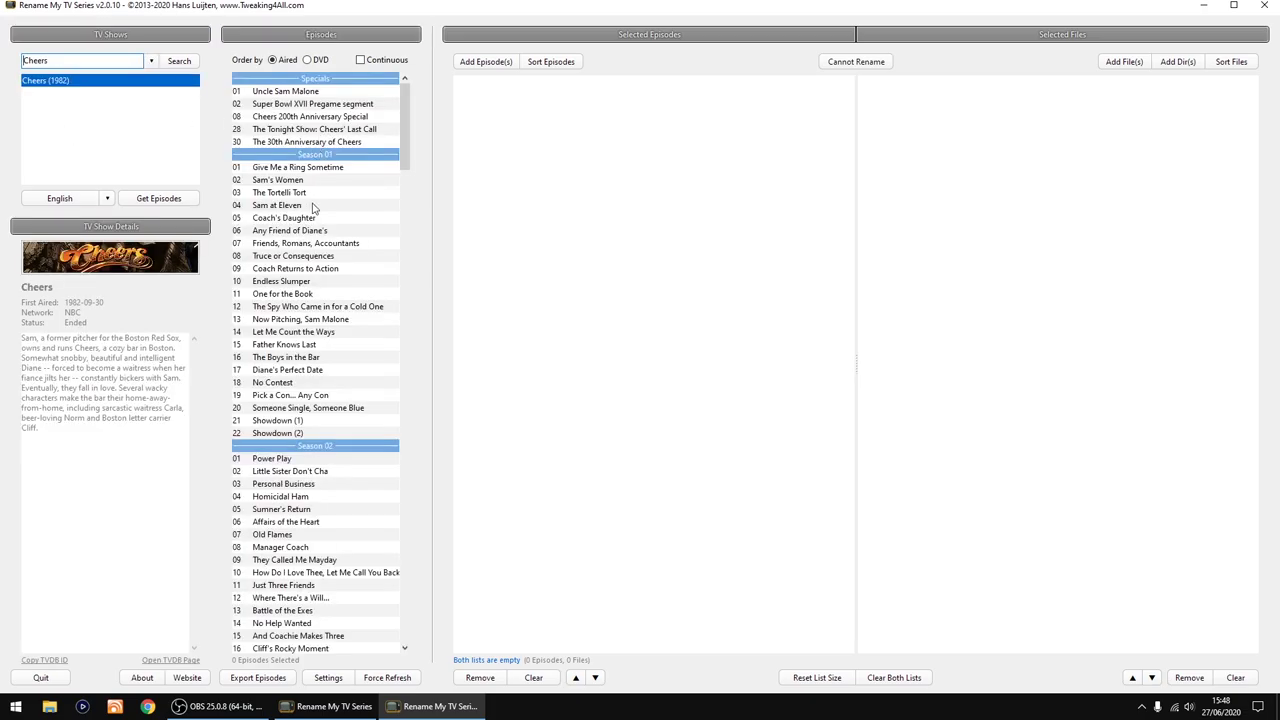
scroll(312, 206, down, 8)
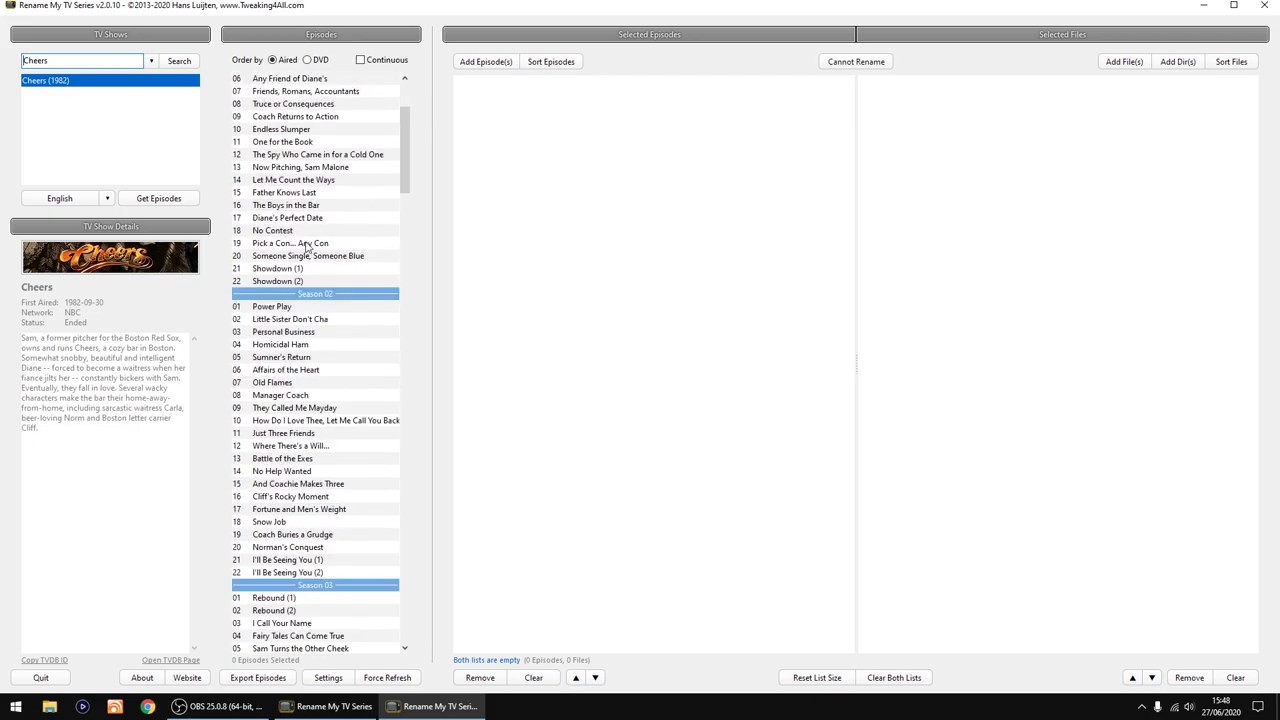
scroll(307, 245, down, 12)
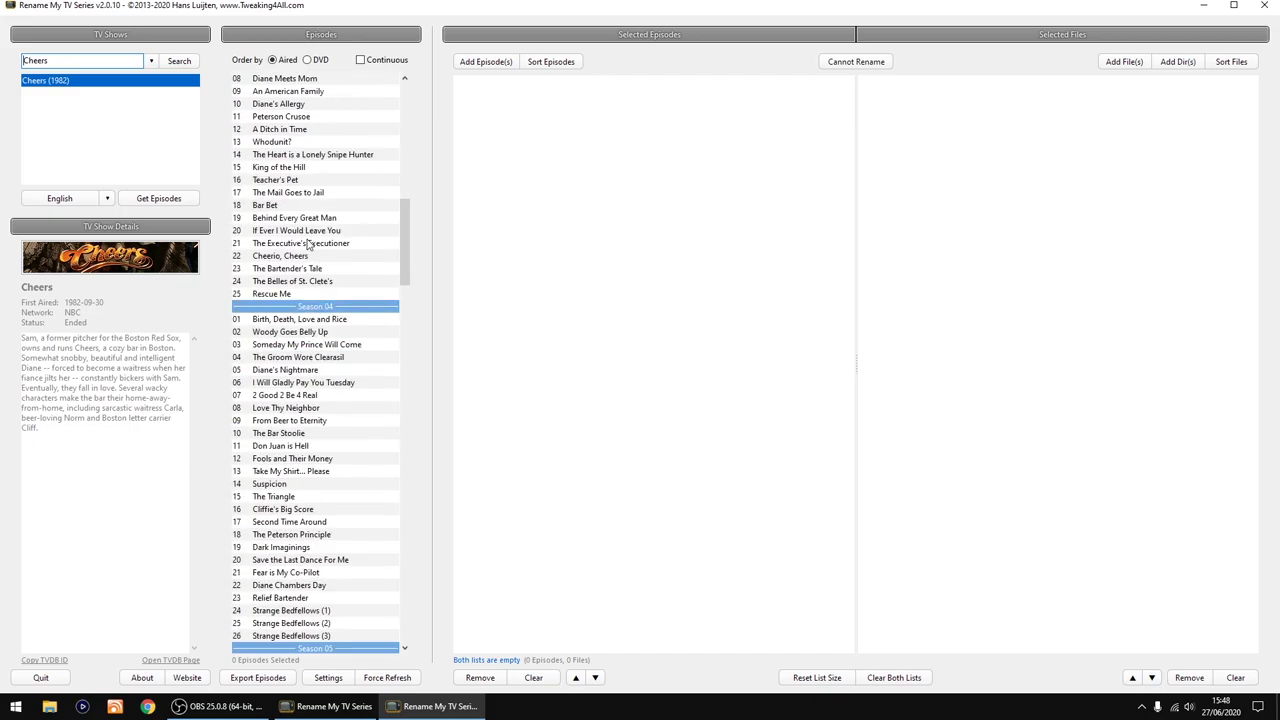
scroll(301, 284, down, 1)
click(283, 287)
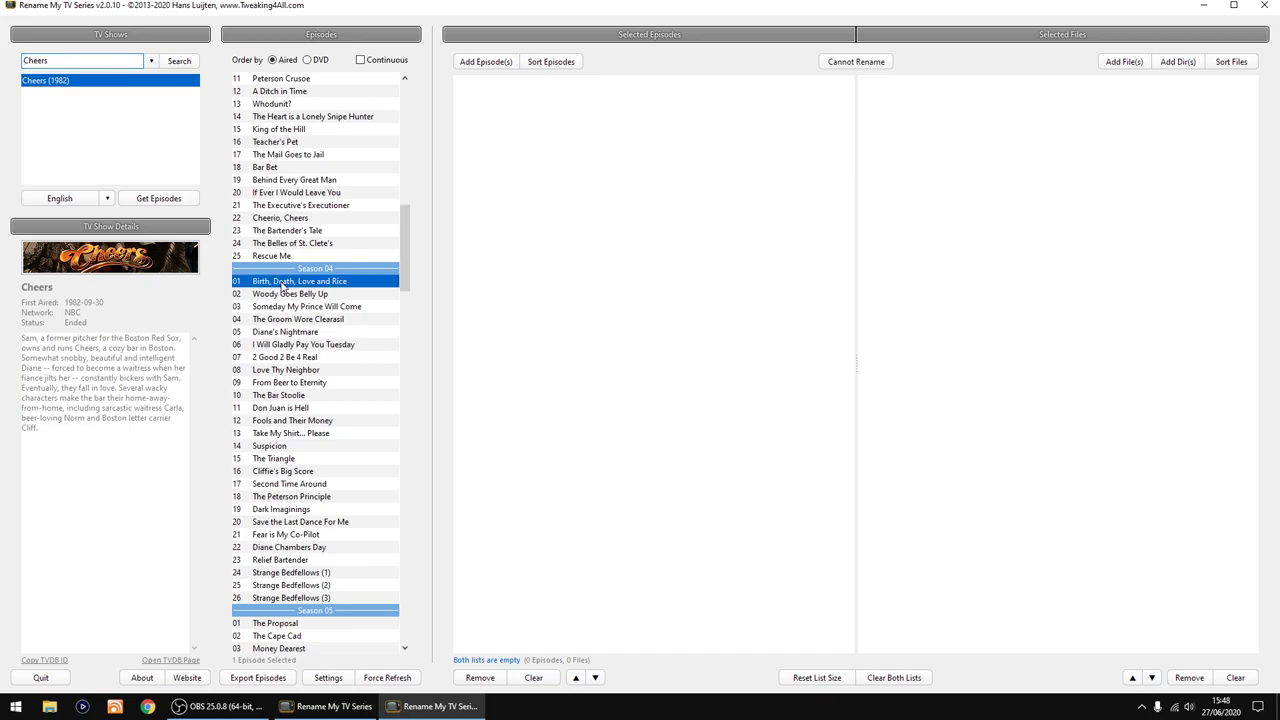
right_click(284, 287)
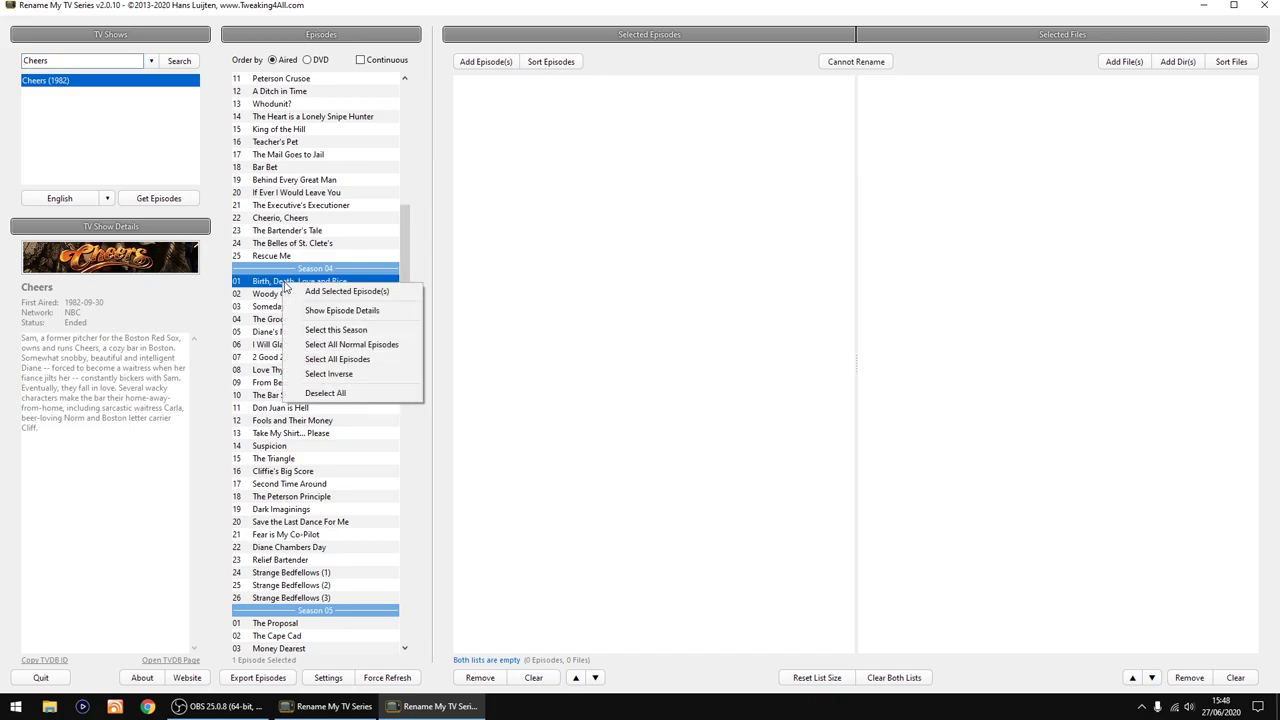
click(318, 338)
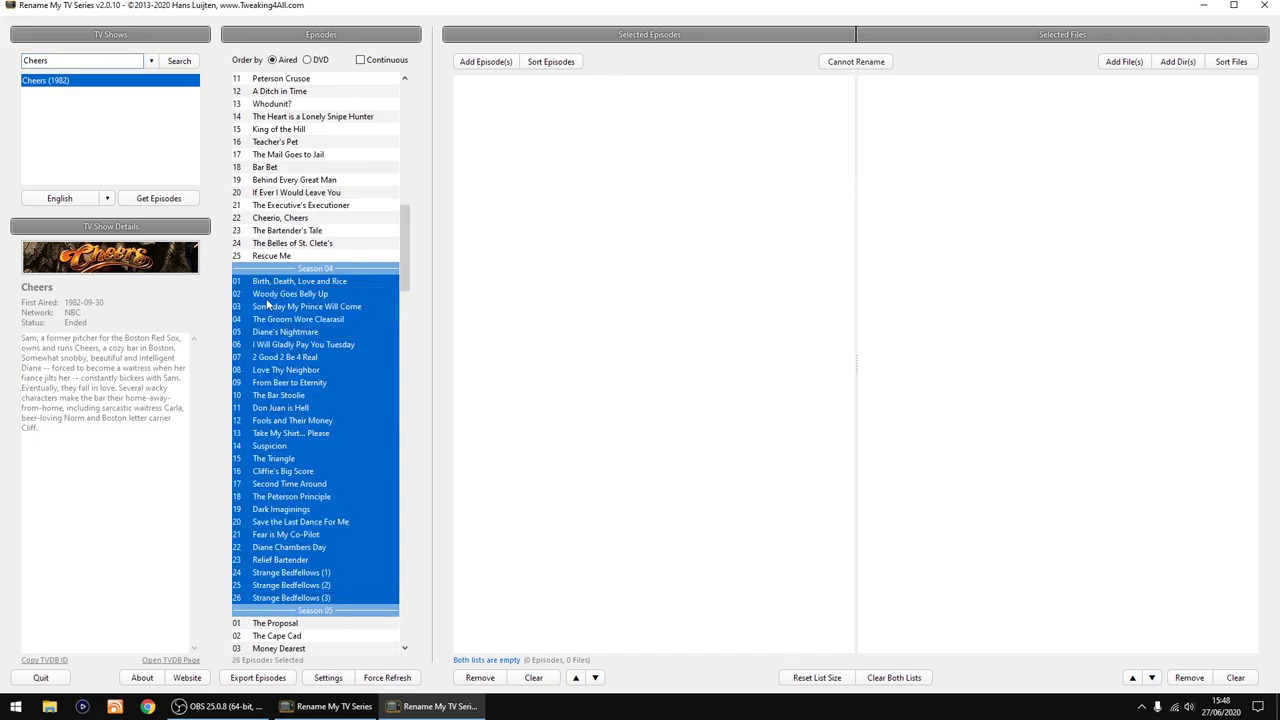
right_click(278, 289)
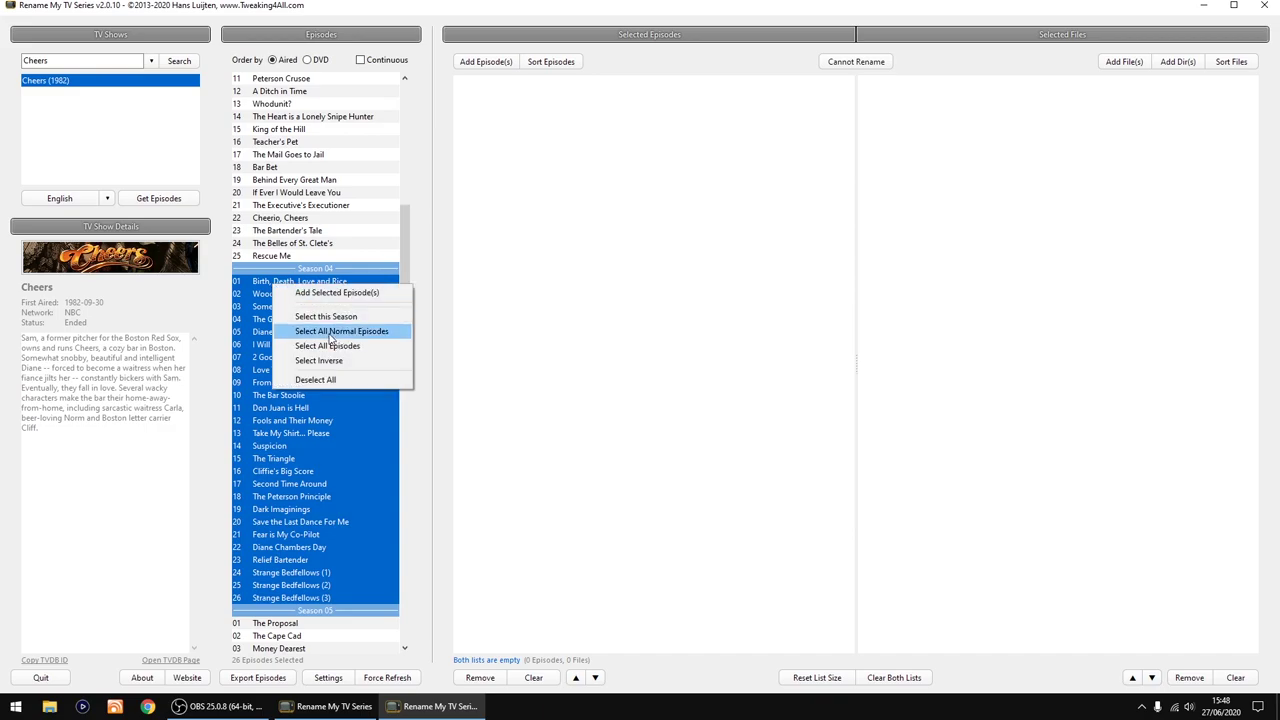
click(310, 294)
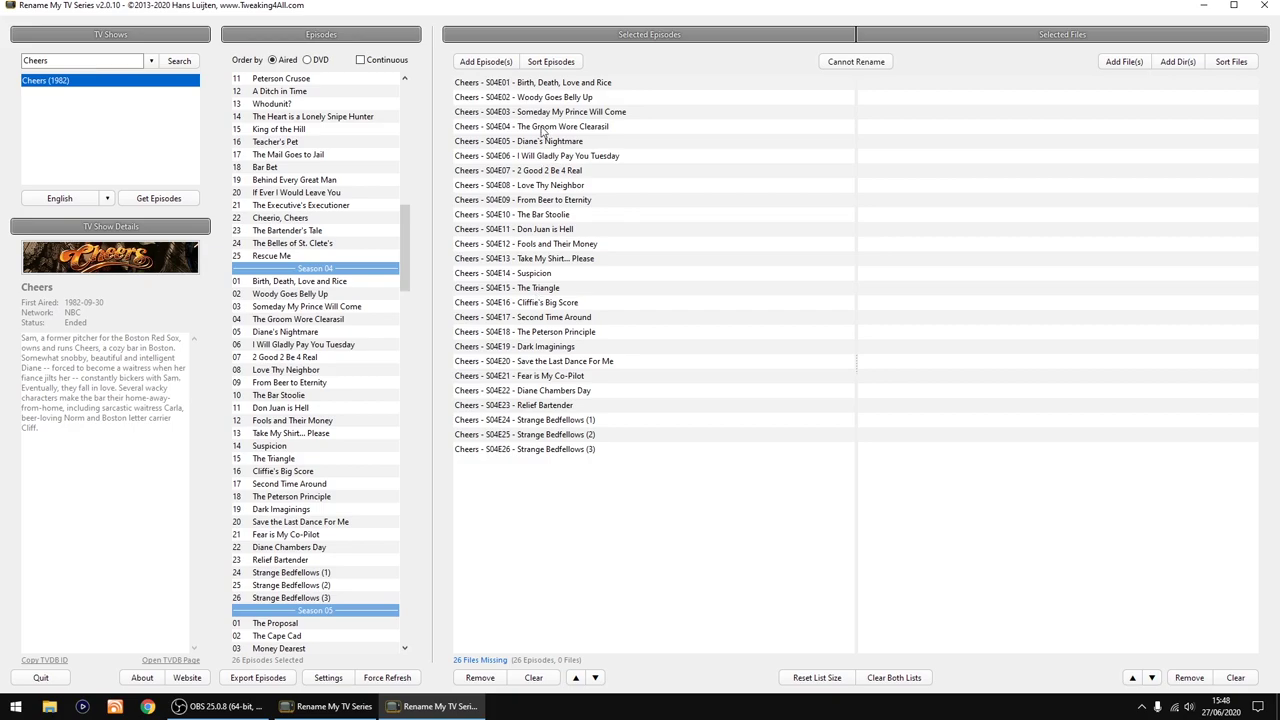
Add the video files from the folders CHEERS_SEASON_4 1 and CHEERS_SEASON_4 2 in Videos to the selected files
click(1176, 63)
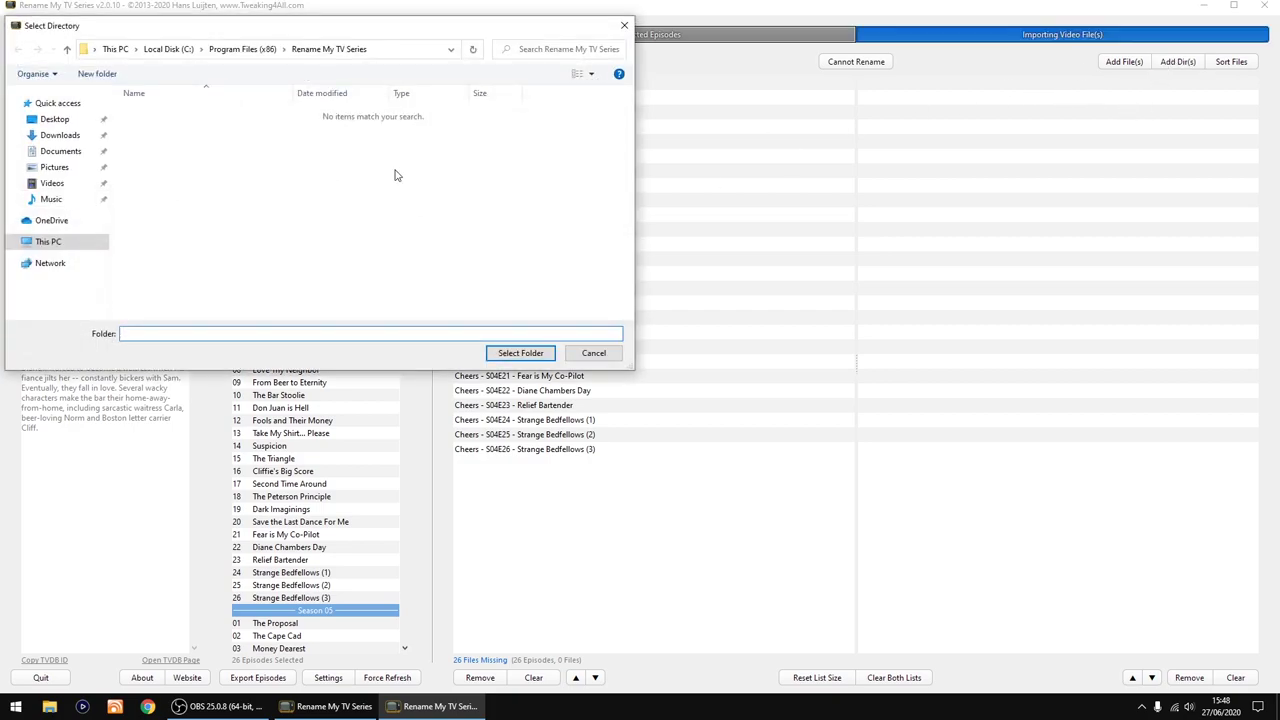
click(52, 183)
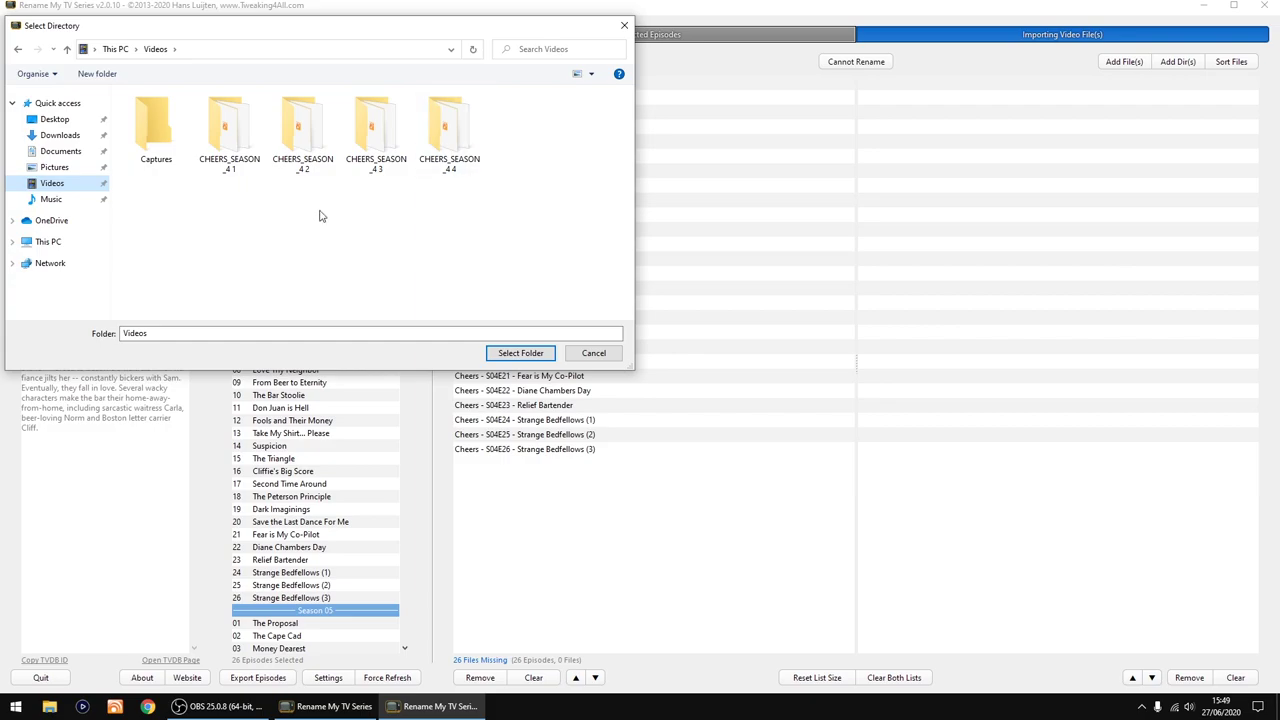
double_click(234, 143)
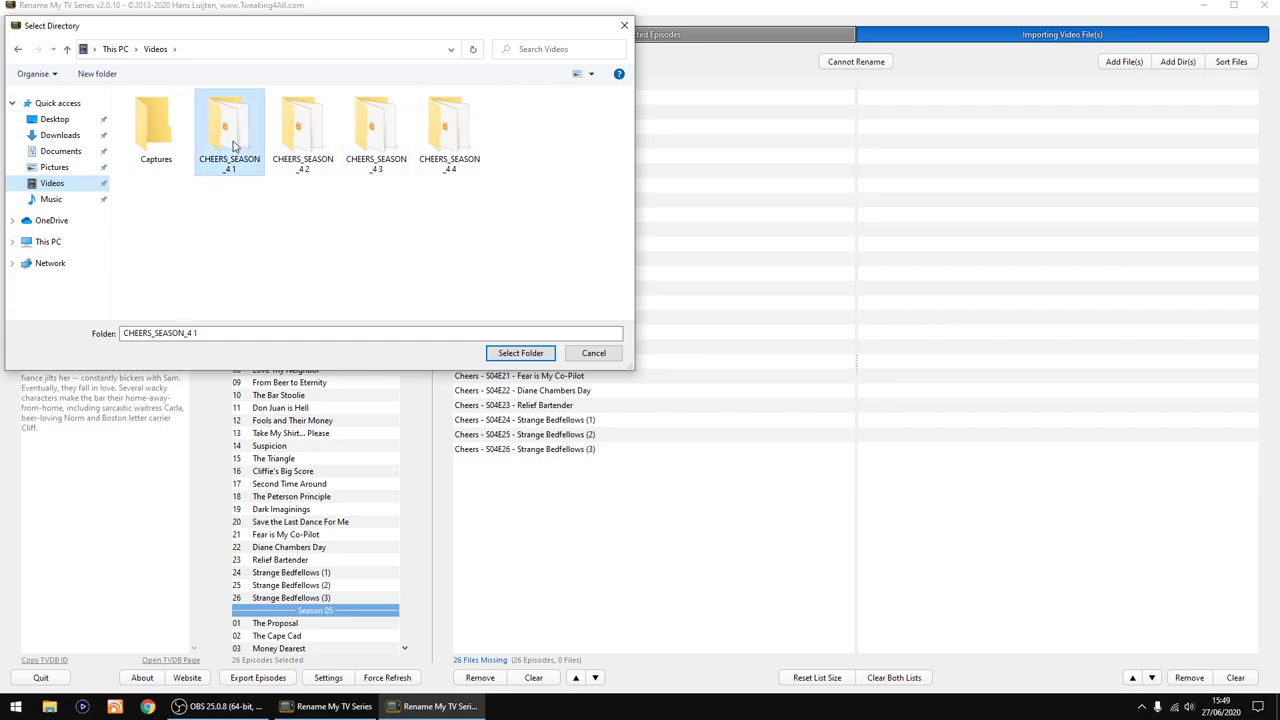
click(520, 354)
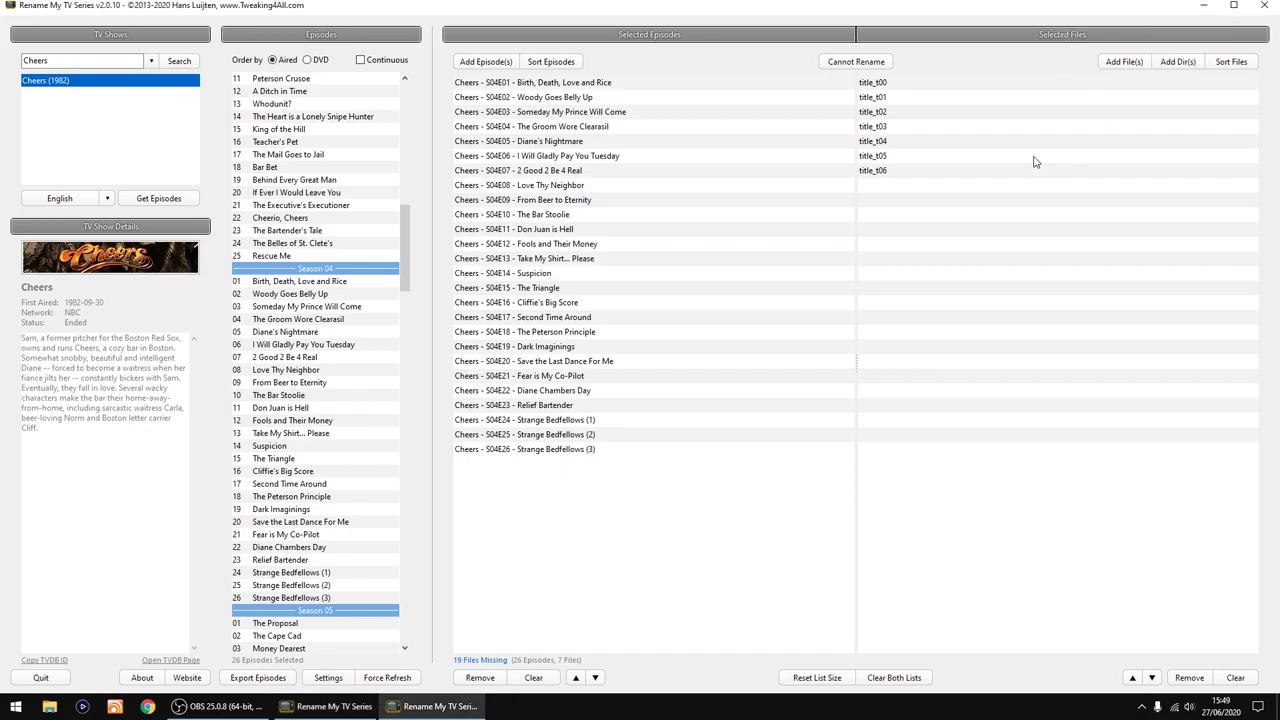
click(1178, 62)
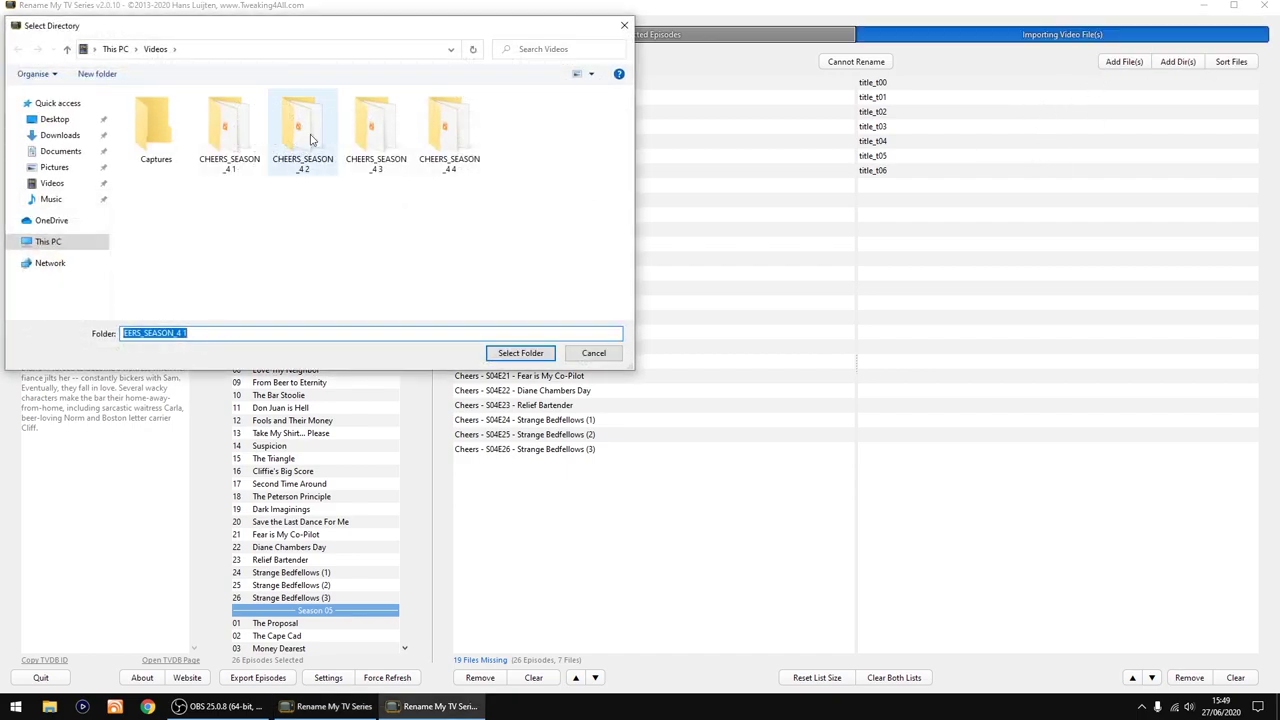
double_click(310, 140)
click(520, 352)
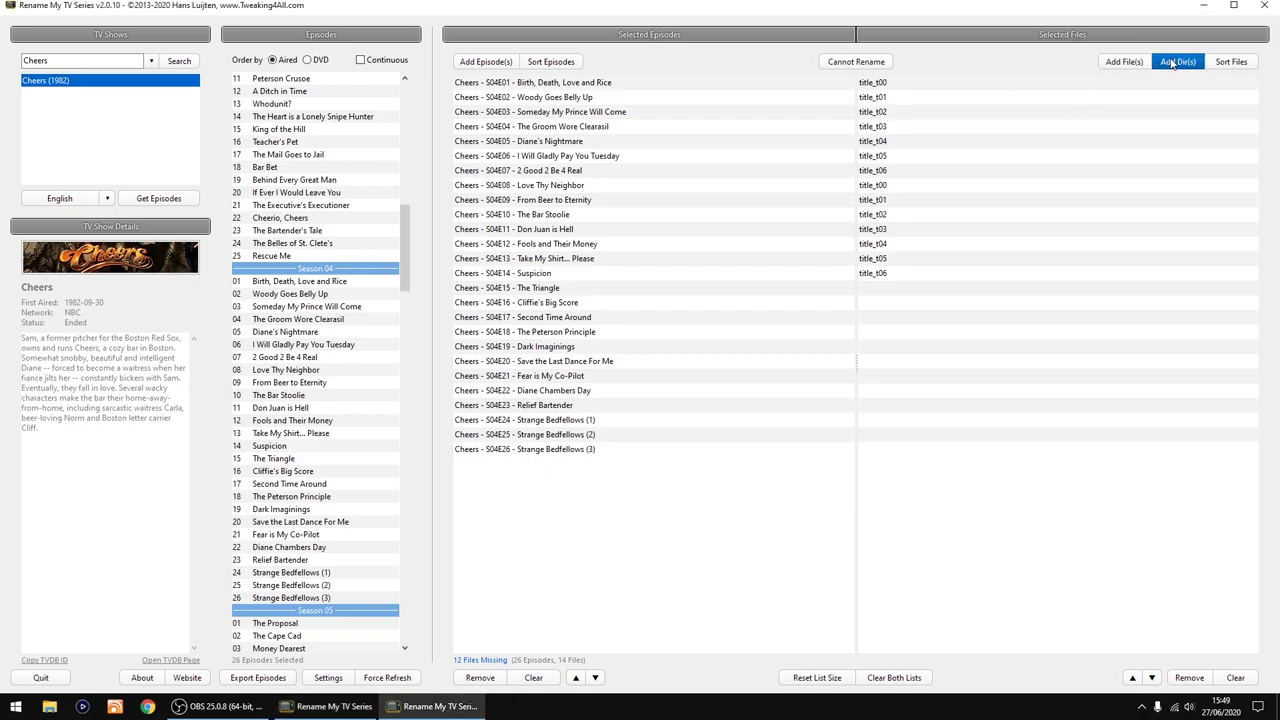
Add the video files from the folders CHEERS_SEASON_4 3 and CHEERS_SEASON_4 4 to the selected files
click(1174, 65)
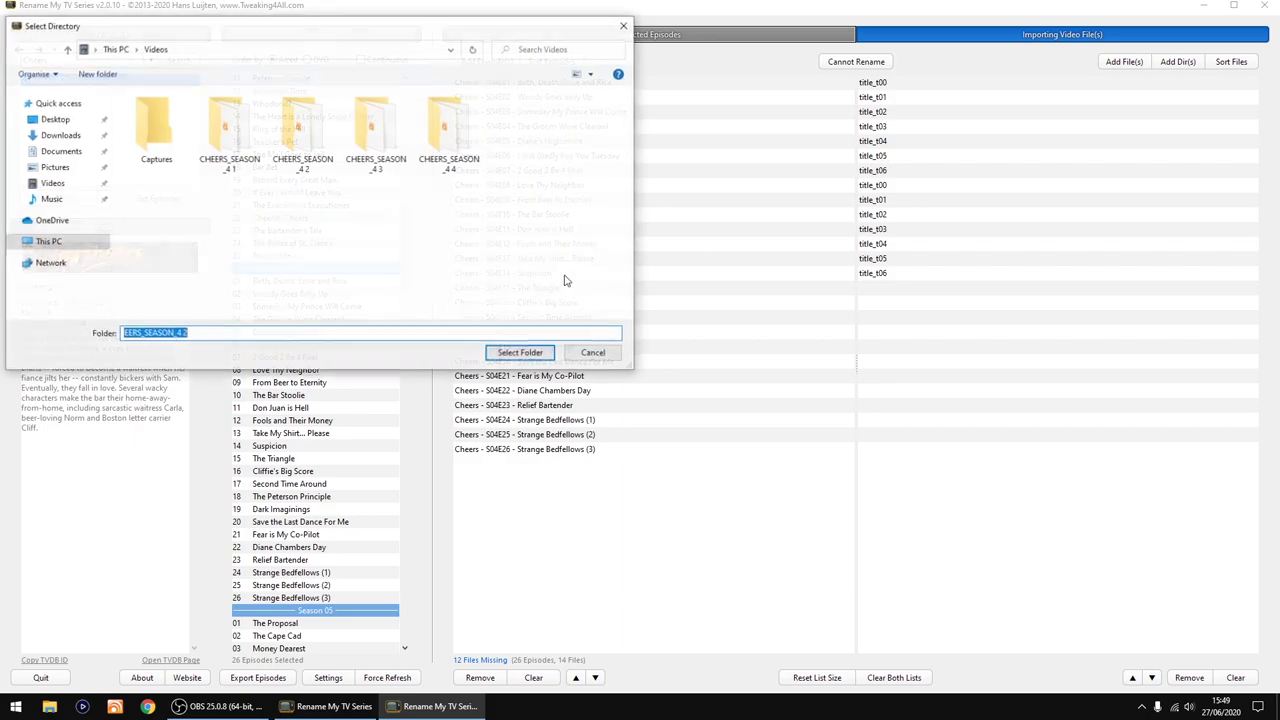
click(384, 141)
double_click(384, 141)
click(520, 352)
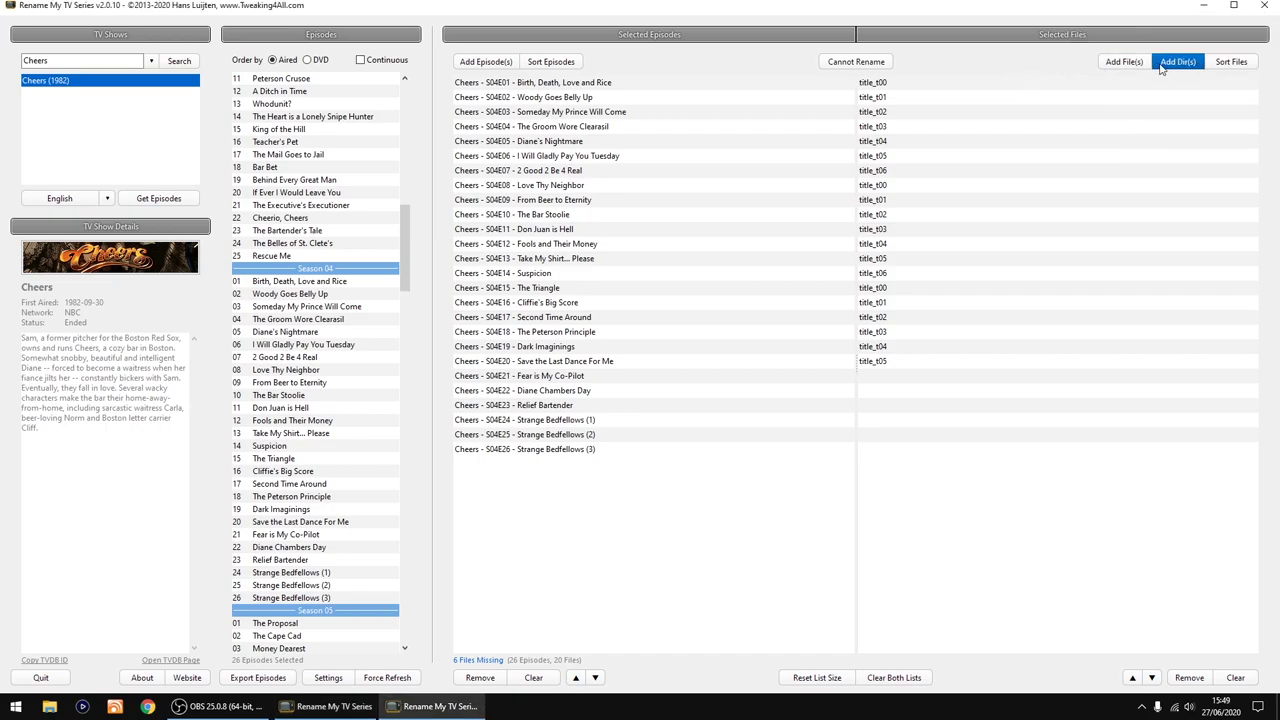
click(1175, 61)
double_click(460, 130)
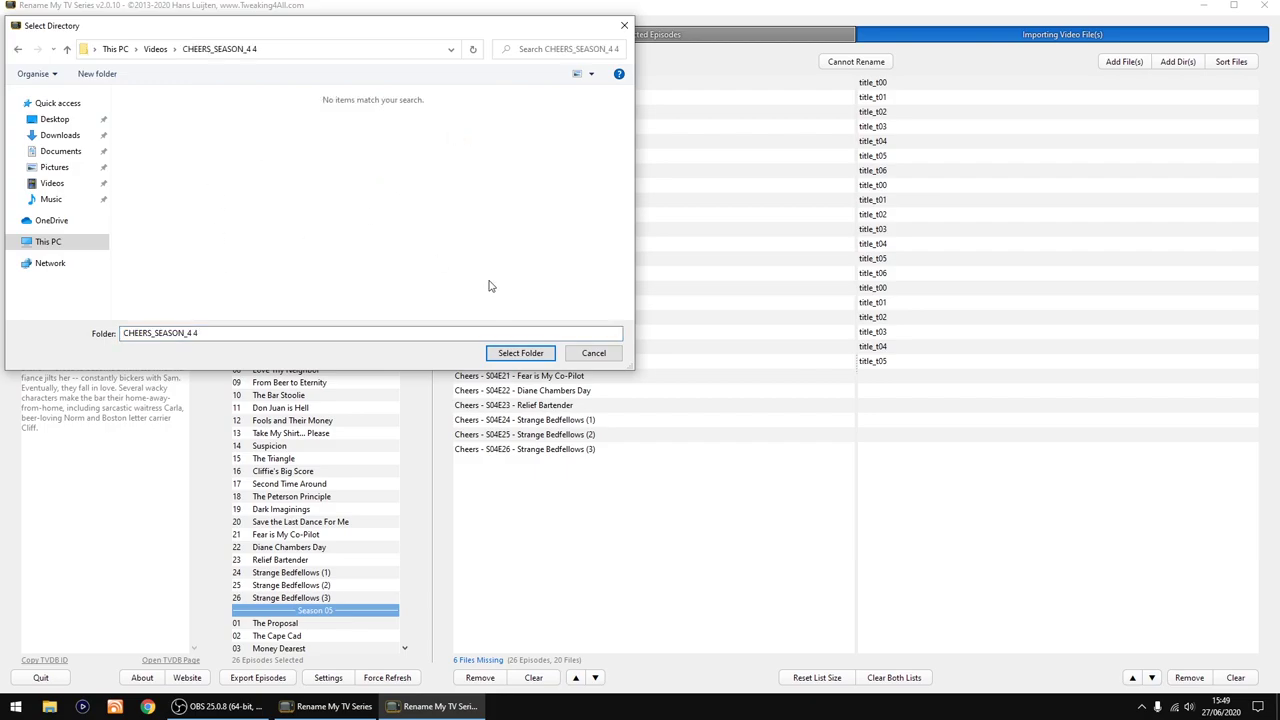
click(522, 353)
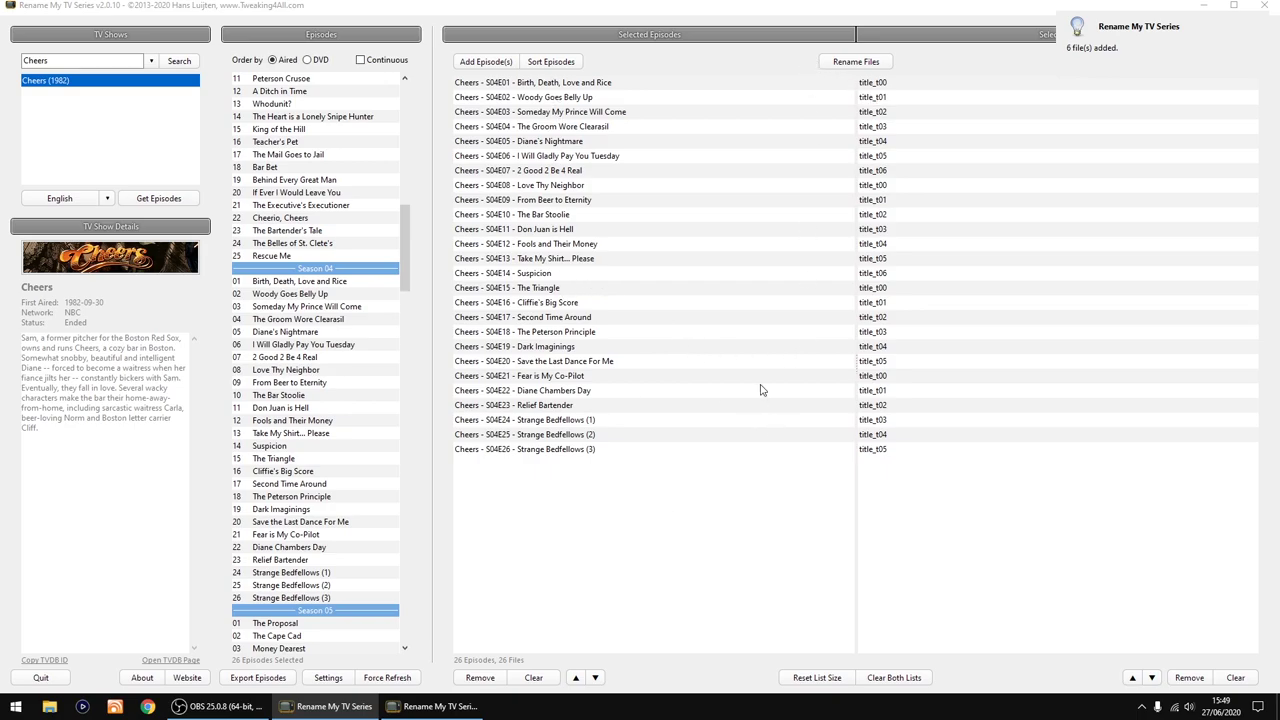
Rename all the selected files to their matching Cheers Season 04 episode names
click(852, 64)
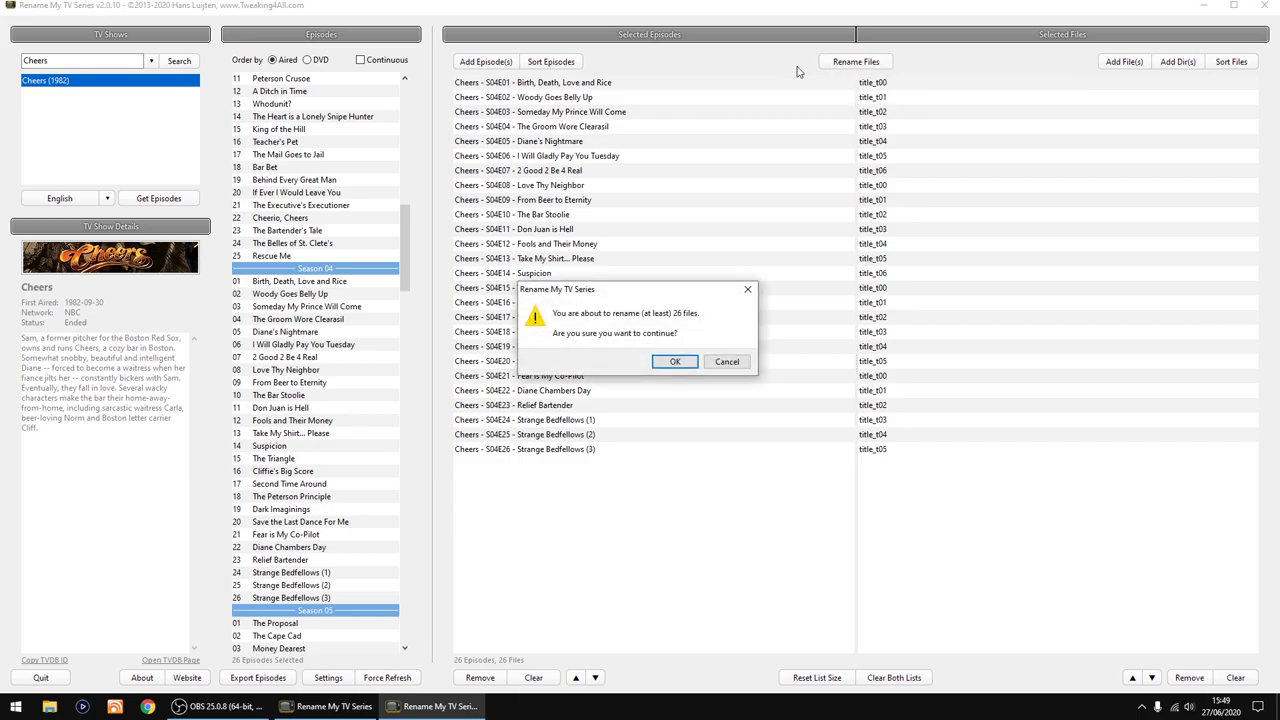
click(677, 363)
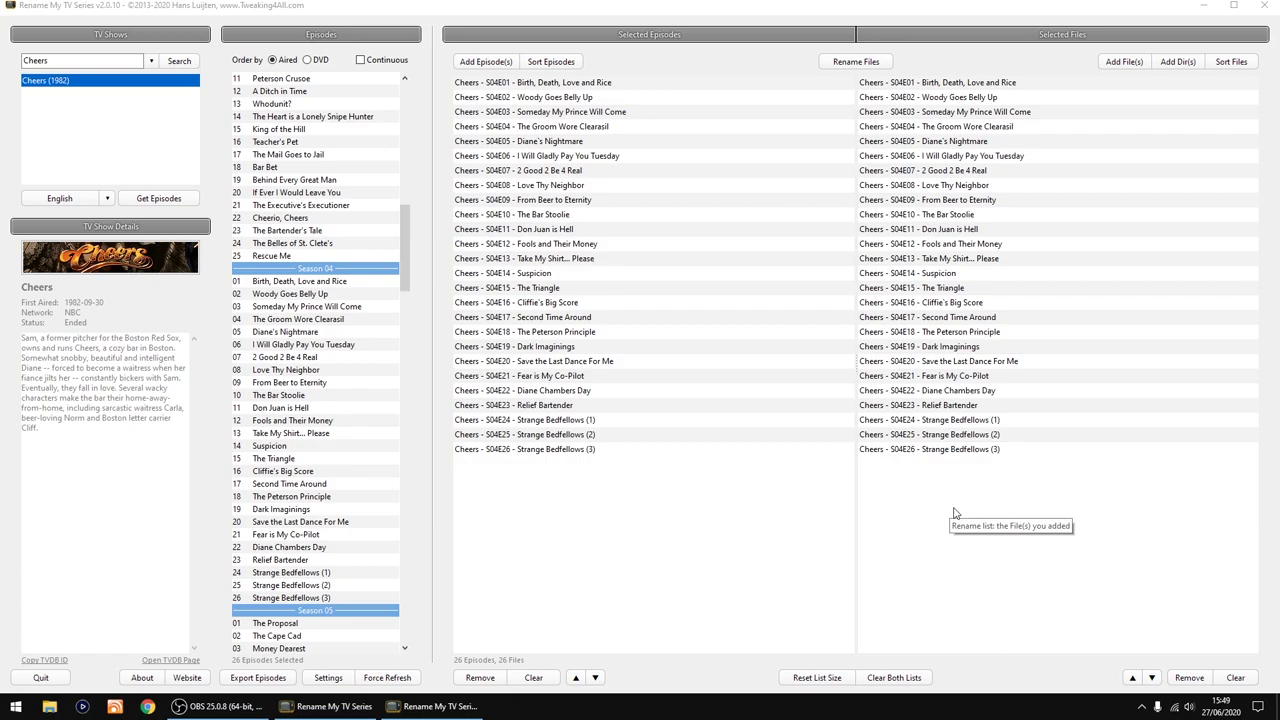
Clear both the episode and file lists and close Rename My TV Series
click(899, 679)
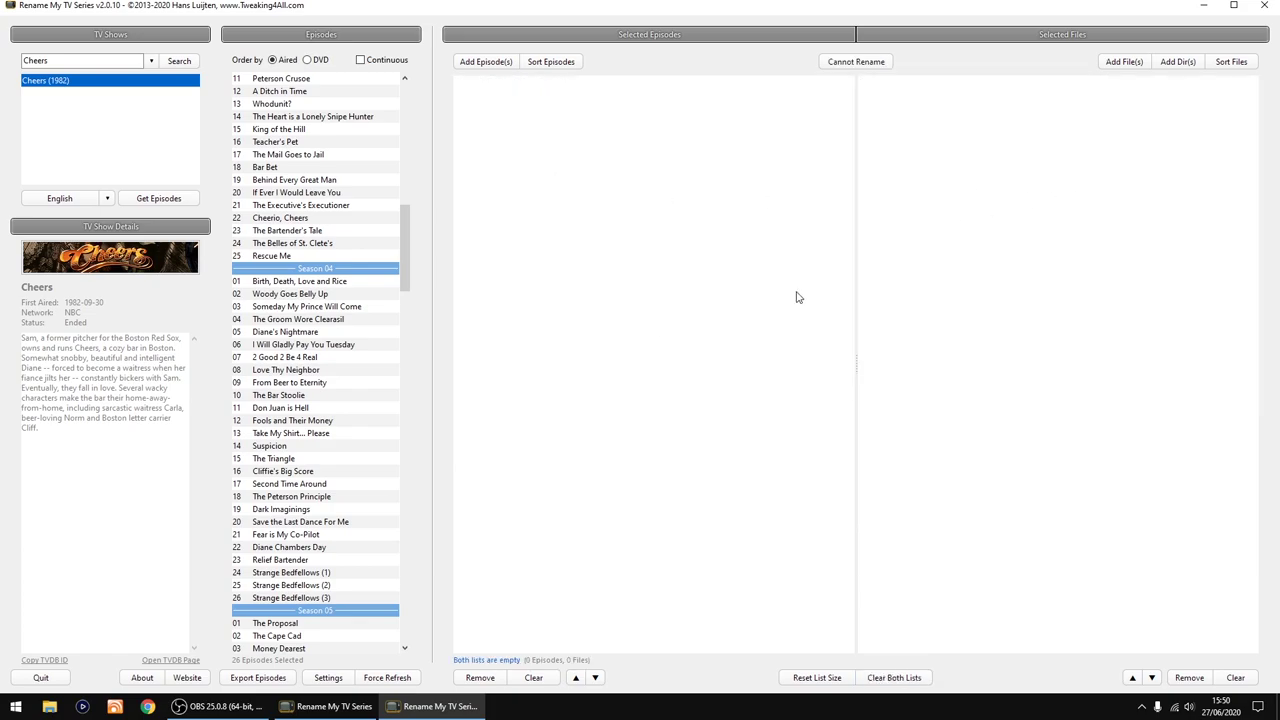
click(1265, 6)
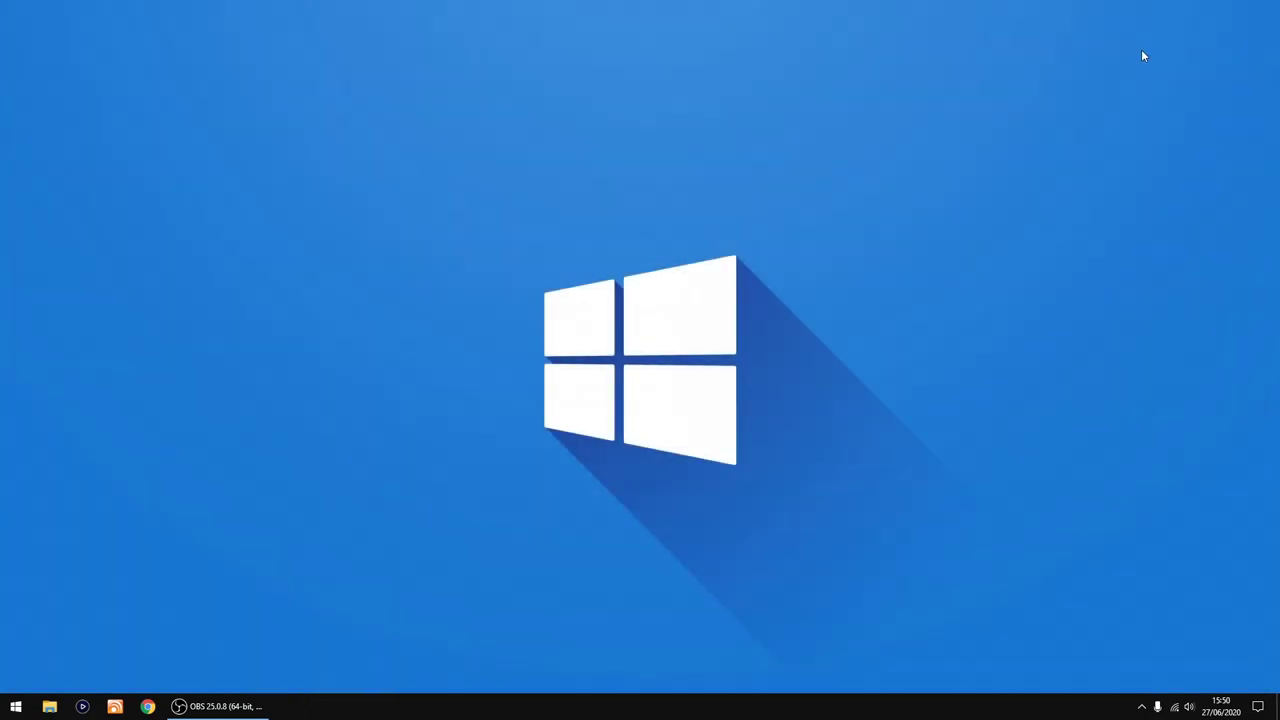